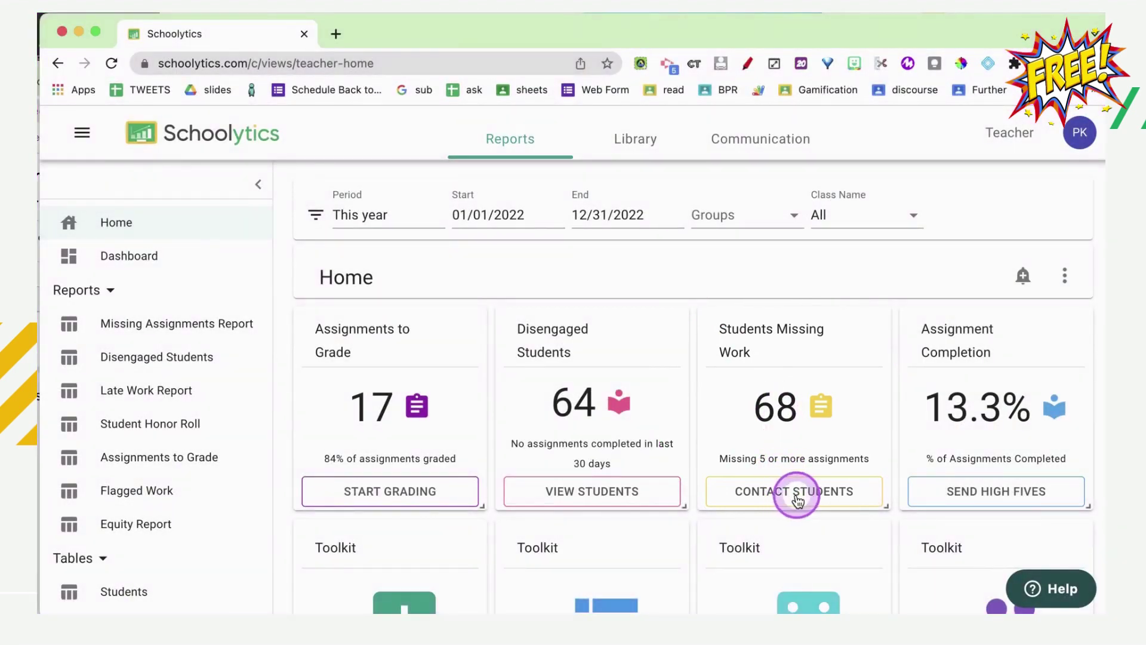
Open the Reading Class Missing Assignments Report from the Students Missing Work card.
left_click(799, 498)
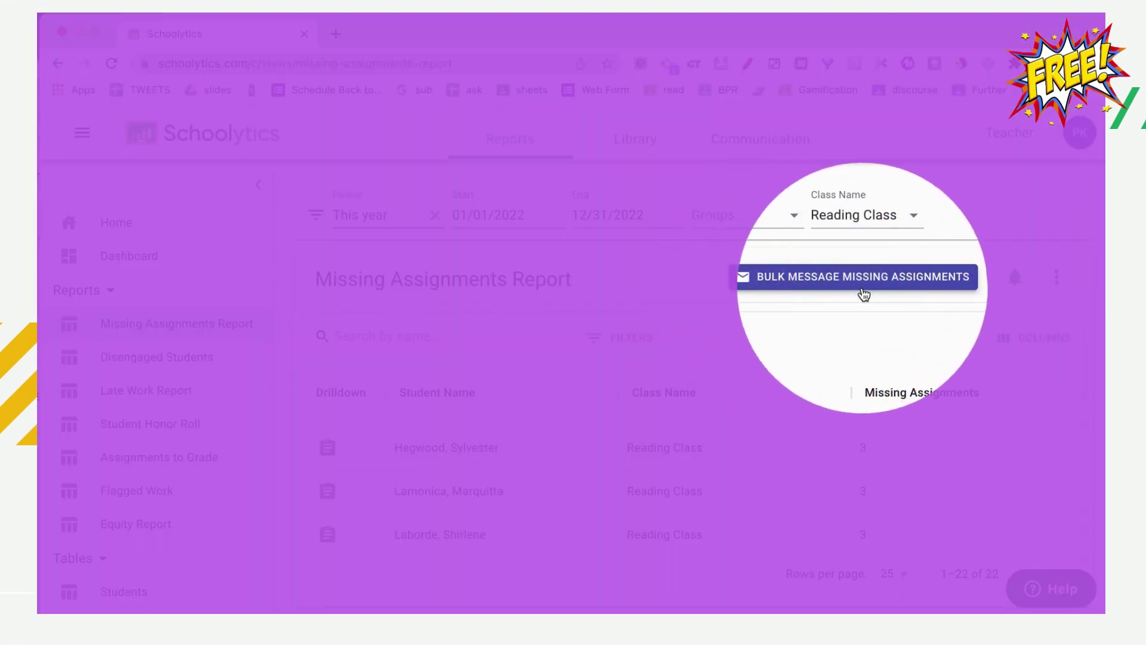
left_click(860, 289)
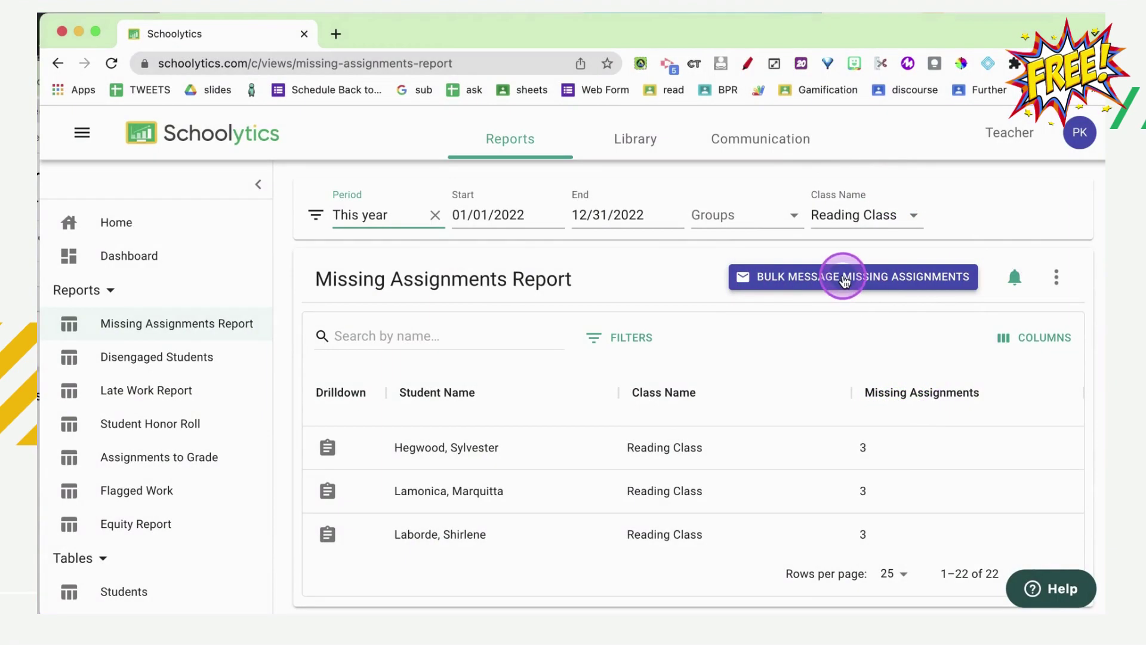
Open the bulk missing-assignment message, set it to post to the class stream, and review its text and links.
left_click(844, 281)
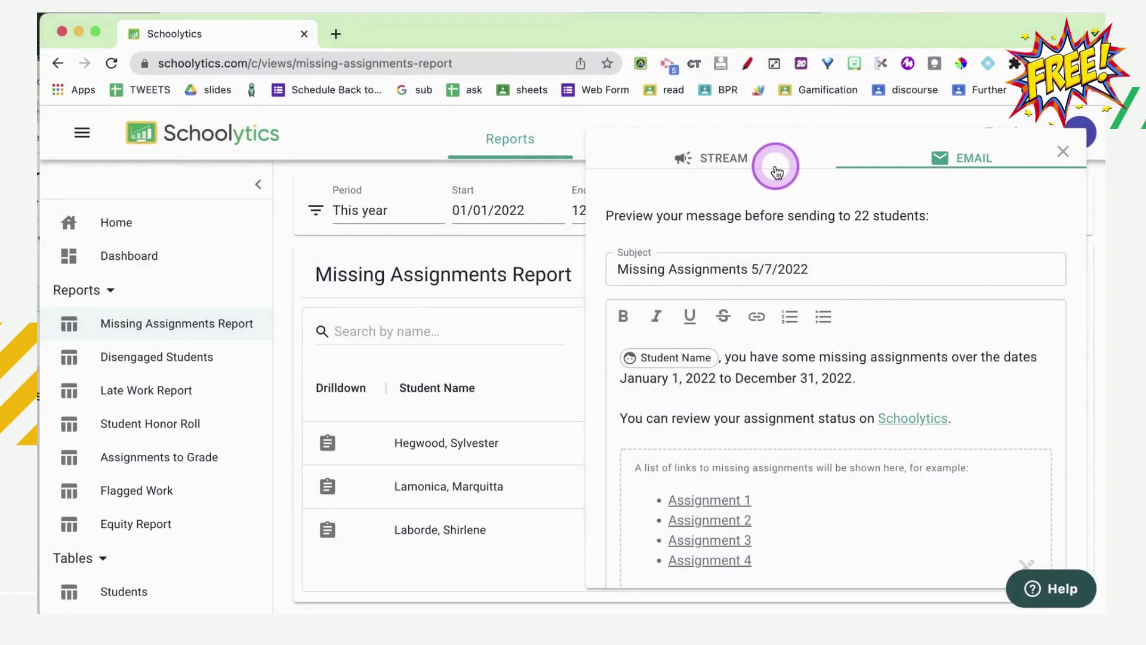
left_click(739, 164)
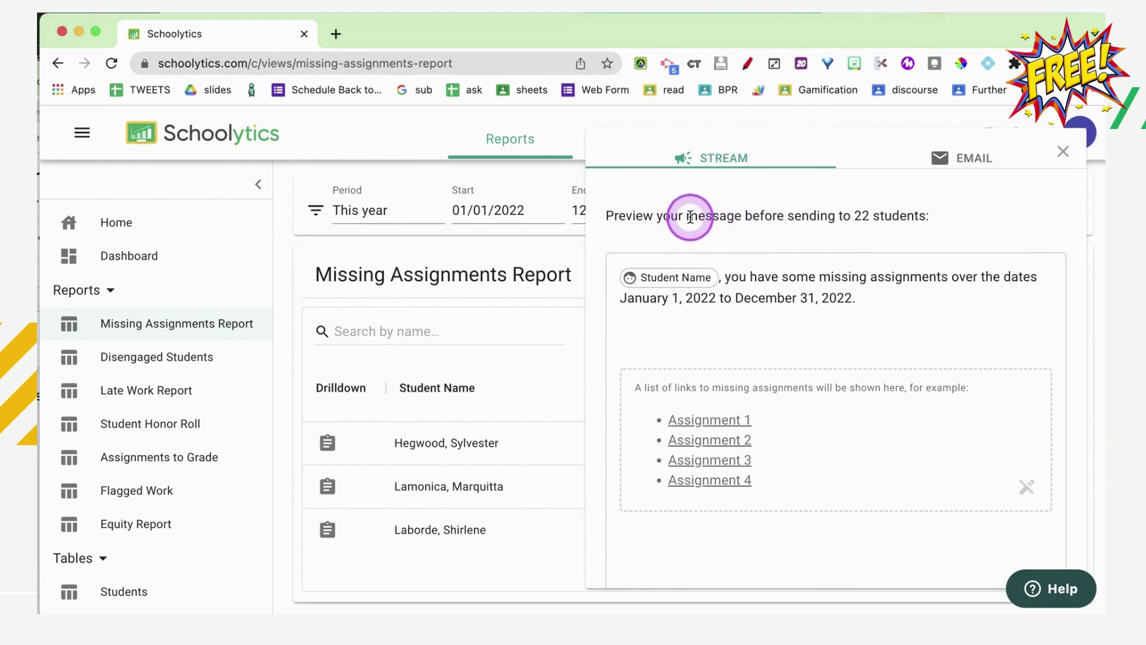
mouse_move(719, 437)
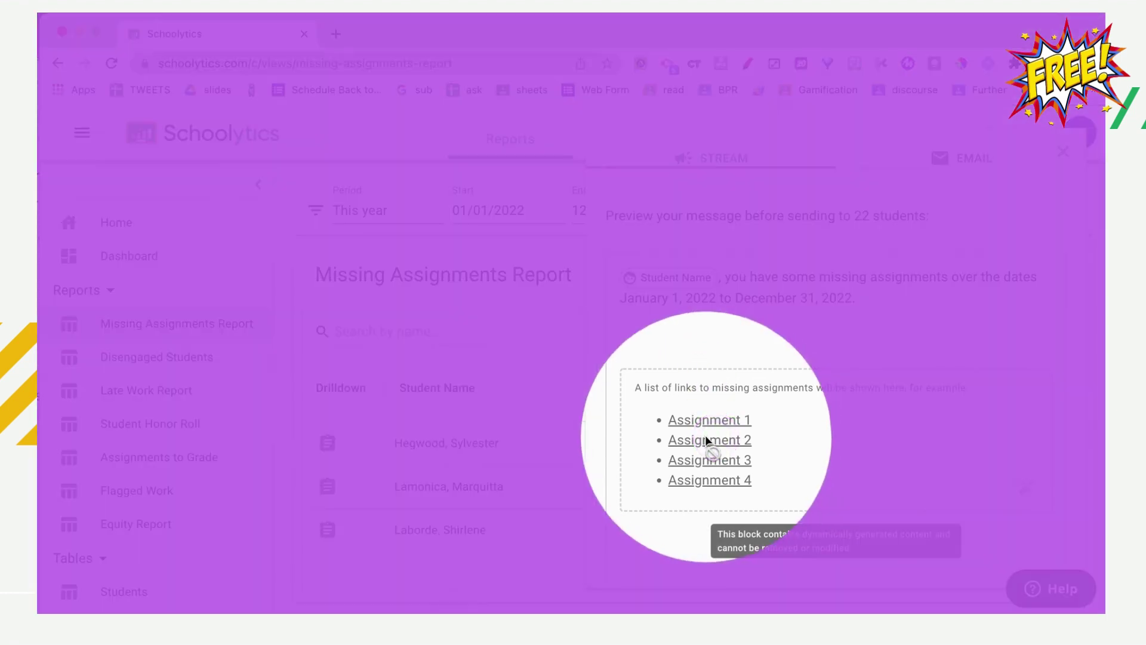
left_click(721, 457)
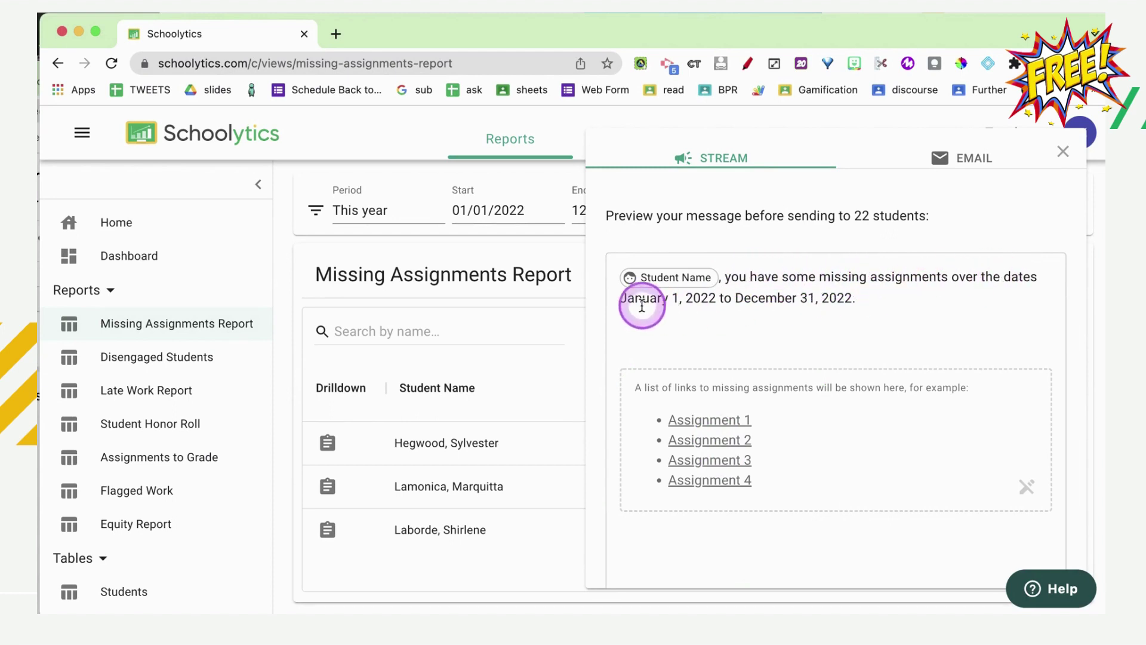
left_click_drag(619, 299, 852, 298)
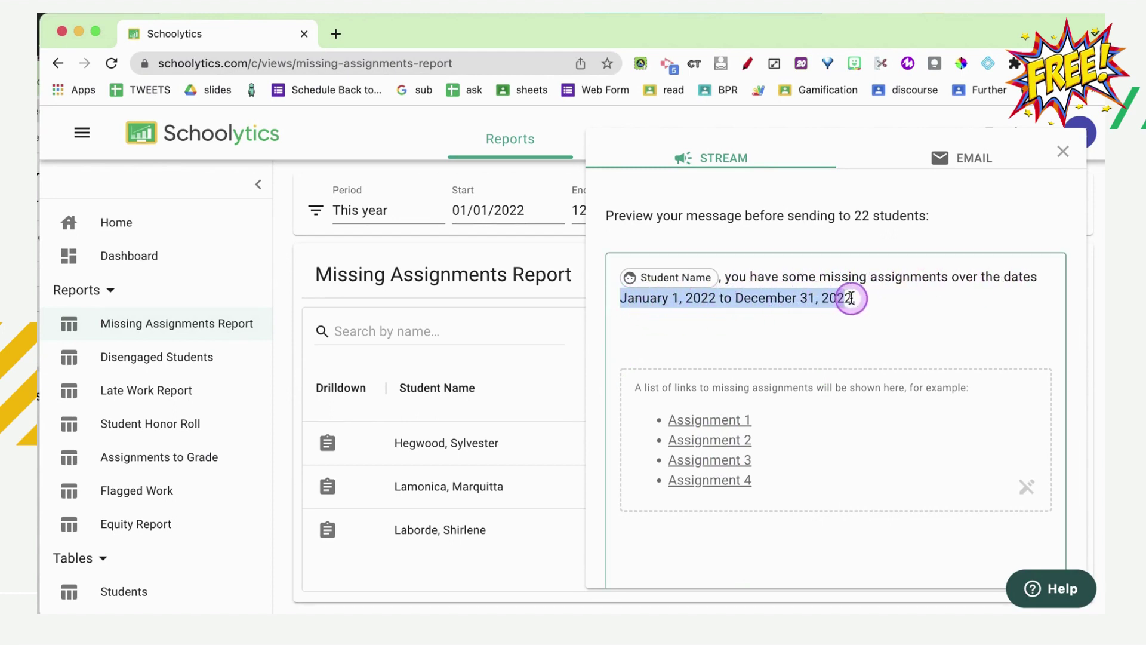
Close the message preview and confirm the report covers Reading Class for This year.
left_click(1063, 152)
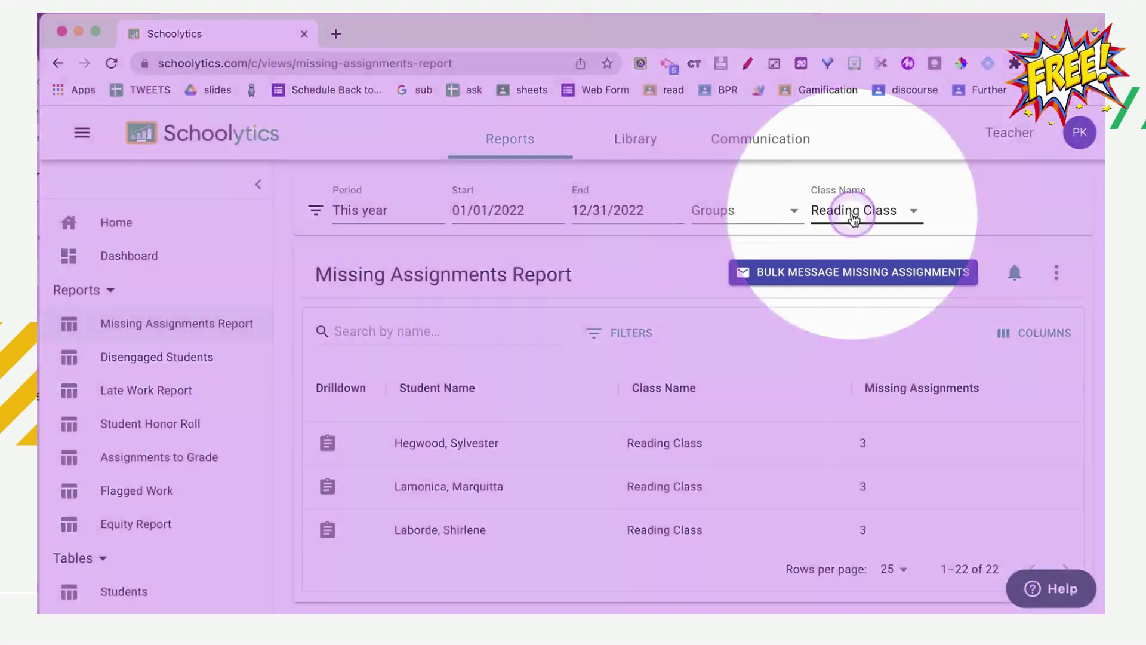
left_click(855, 219)
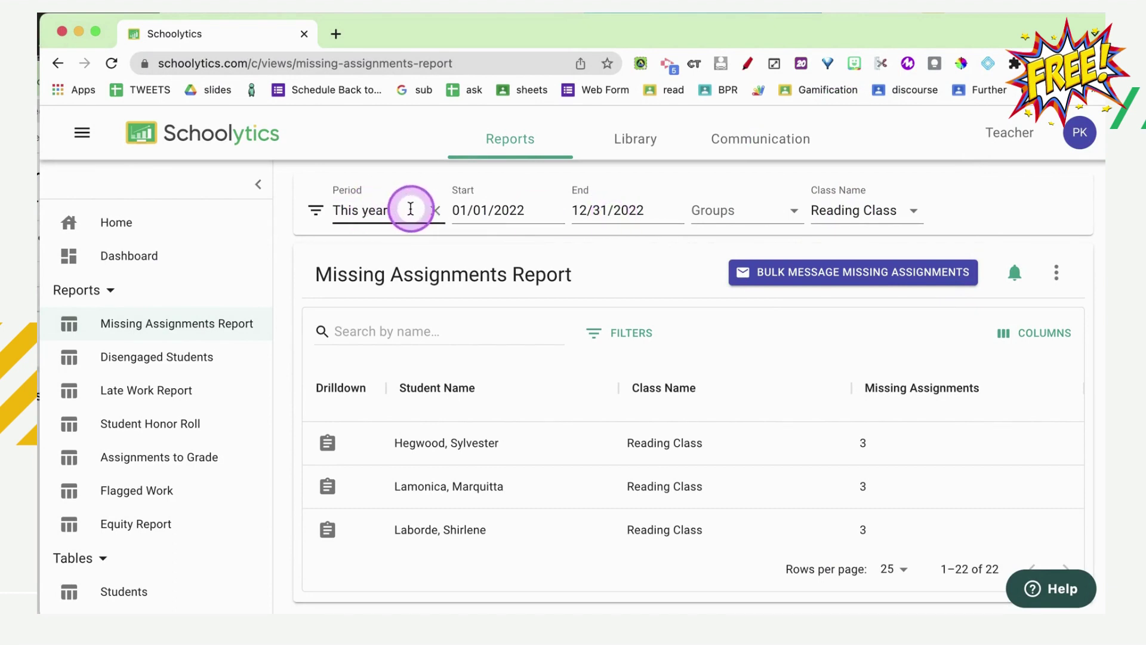
left_click(410, 209)
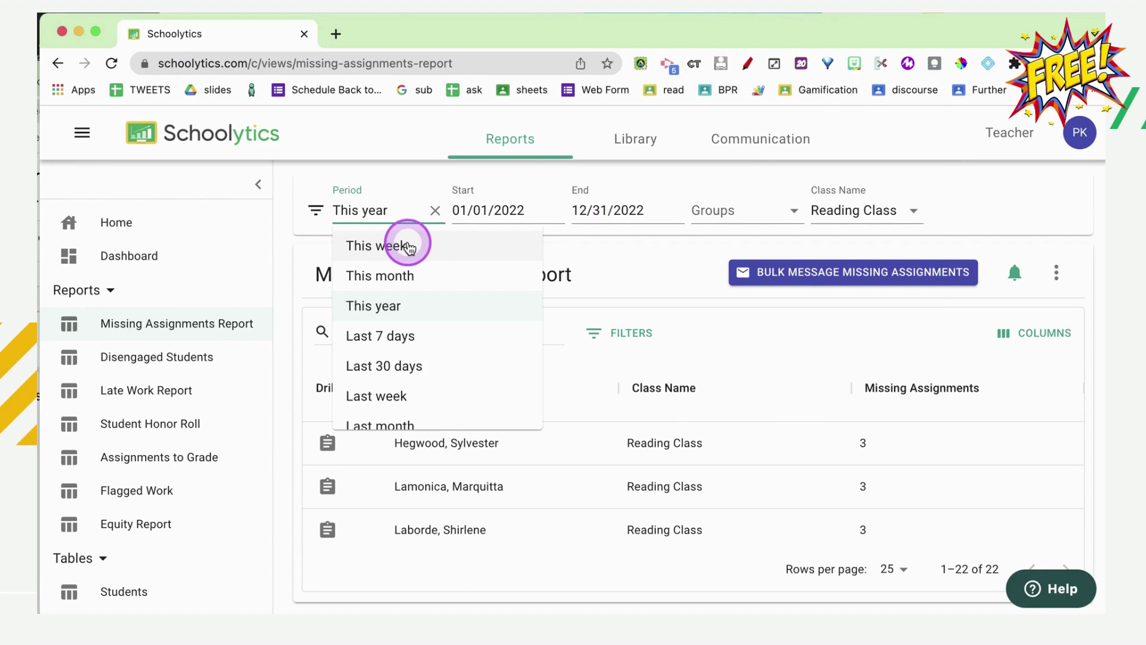
left_click(625, 277)
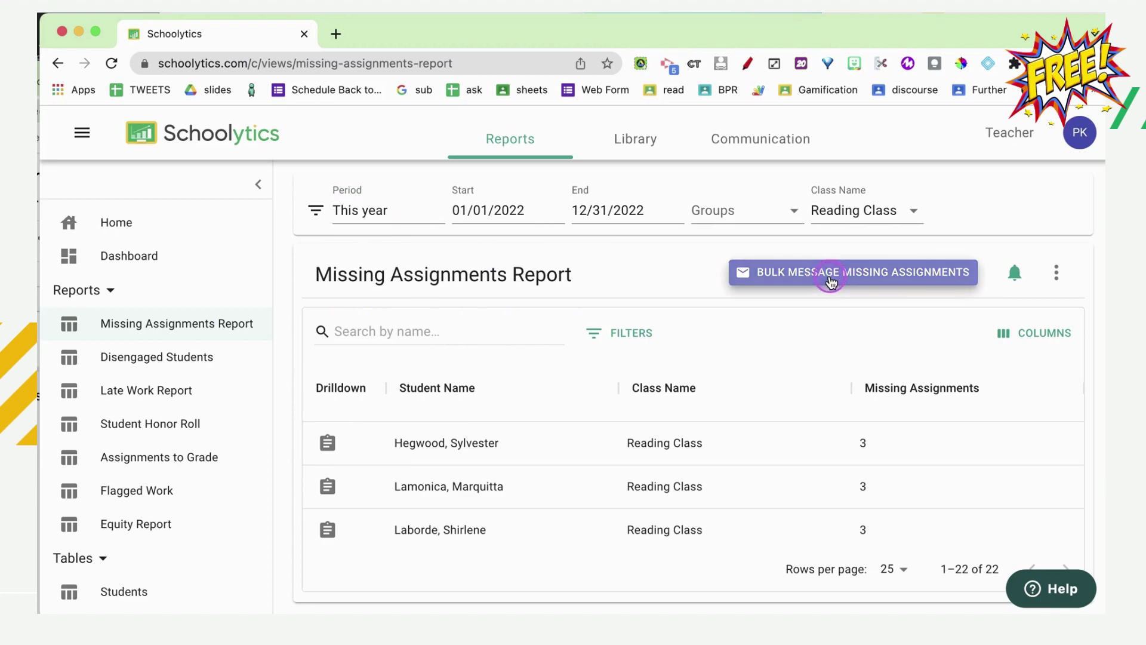
Reopen the bulk message and add a sentence after the date range telling students which teacher to see.
left_click(831, 280)
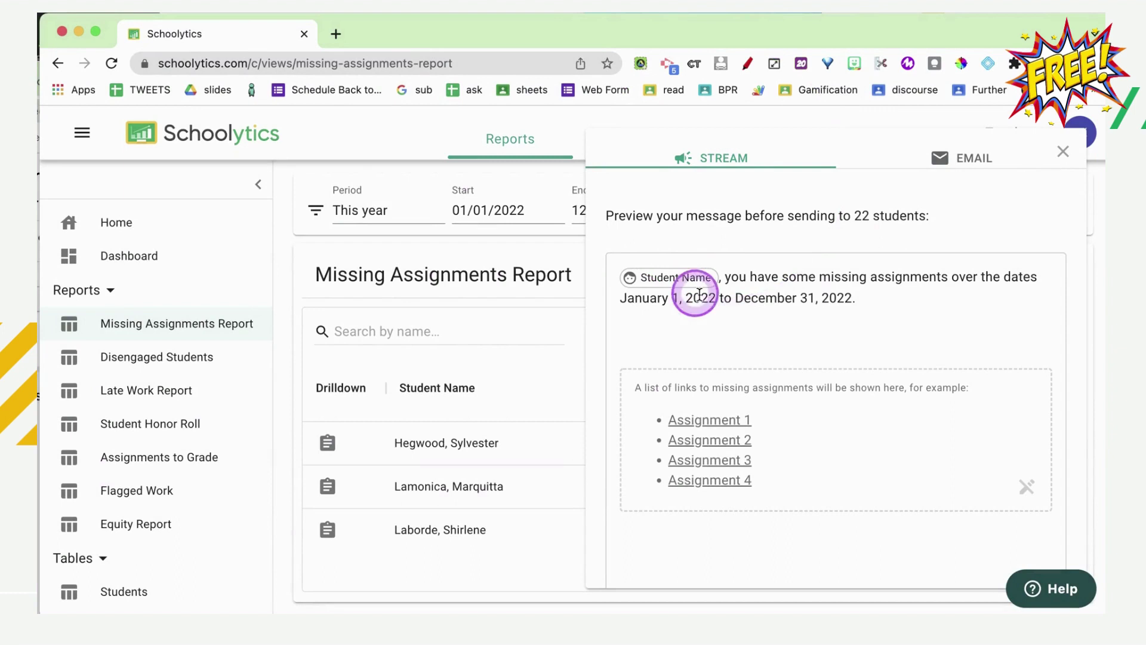
left_click(782, 297)
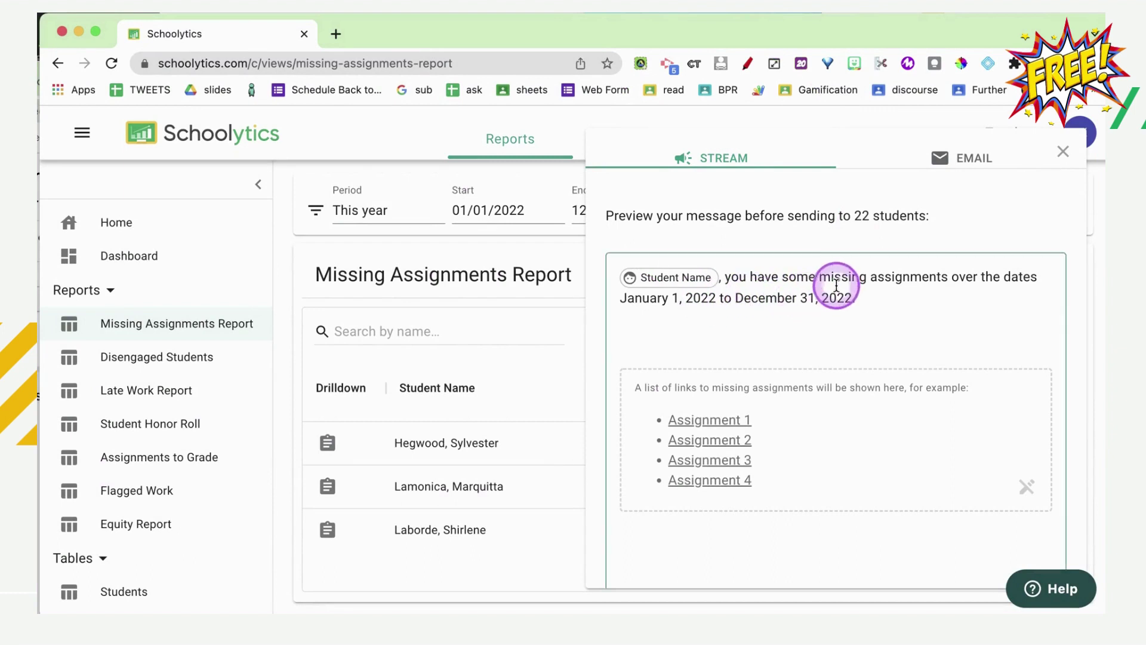
left_click(871, 297)
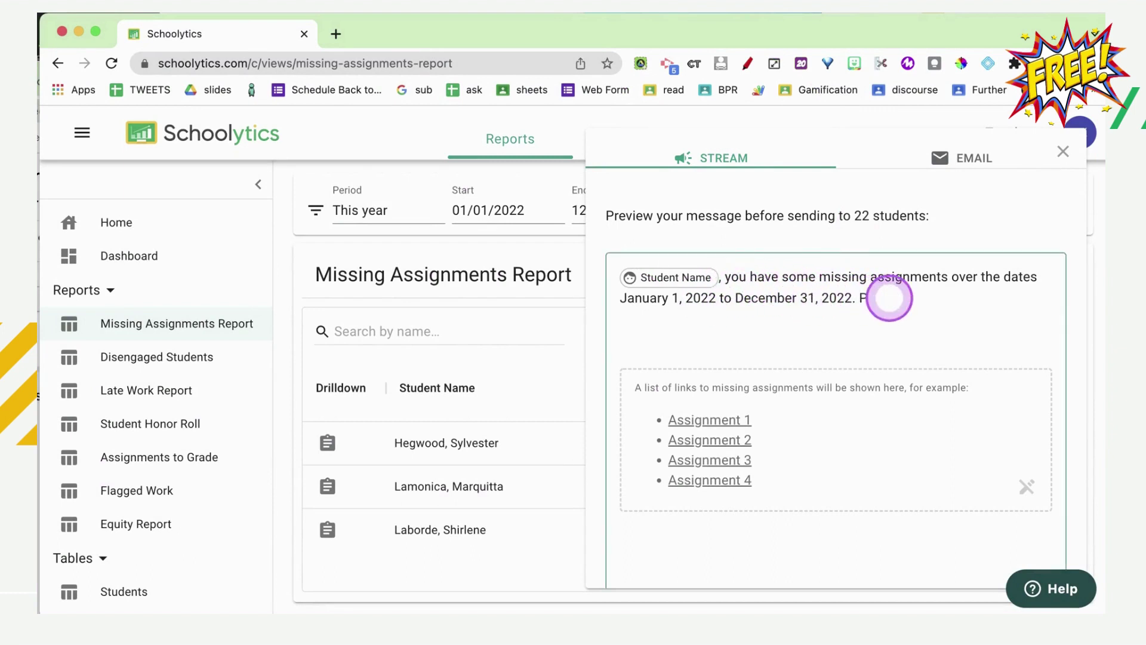
type("Please see Mrs. Keeler for which assignents you need to do first.")
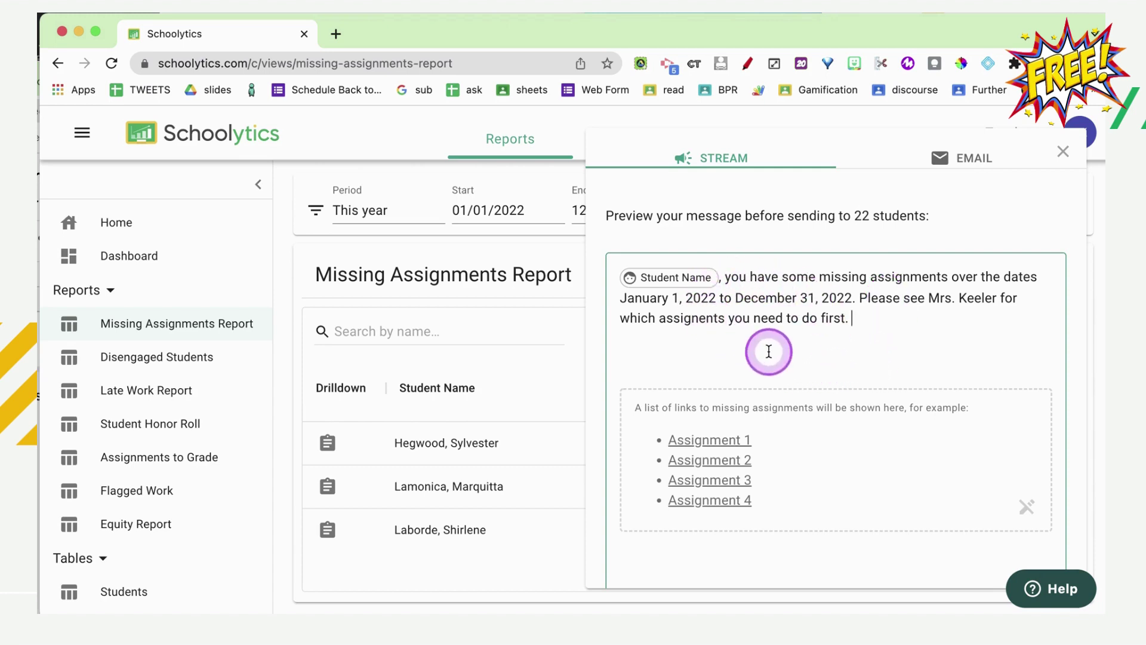
Check the assignment links block and post the announcement to Google Classroom.
left_click(881, 436)
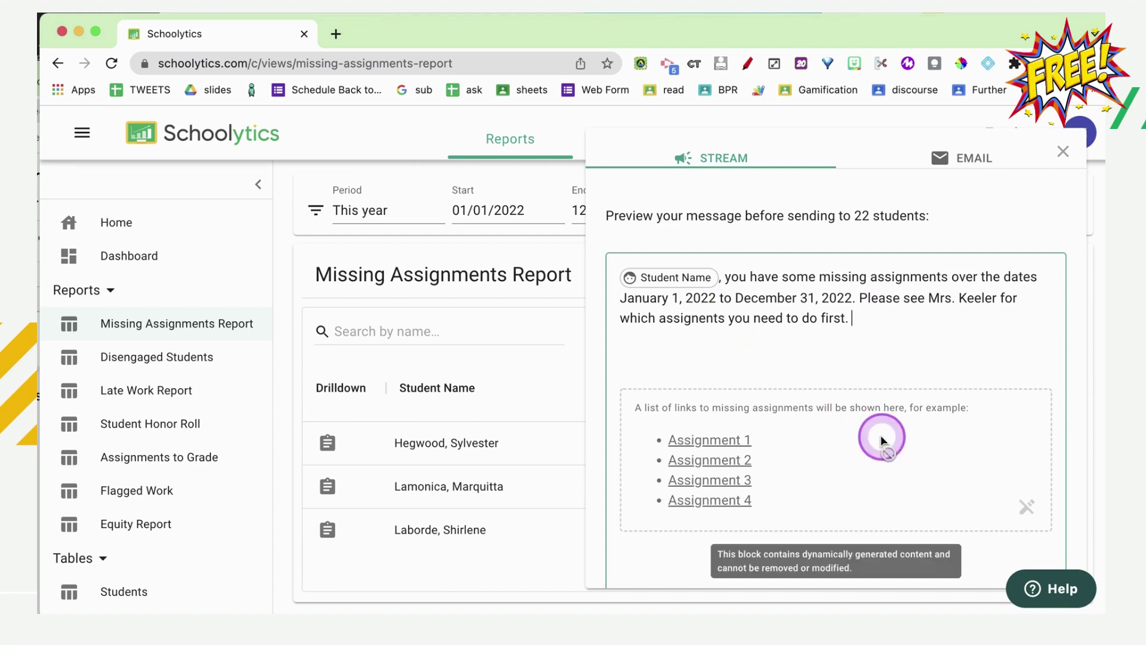
scroll(881, 437, "down", 3)
scroll(883, 440, "down", 2)
left_click(621, 511)
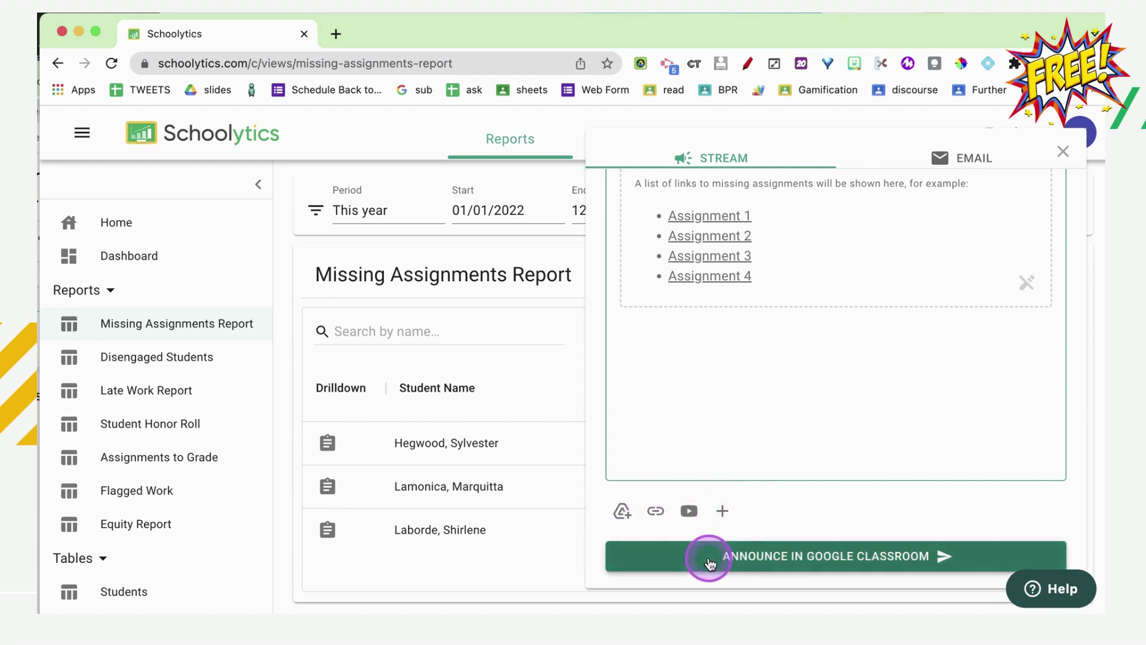
left_click(766, 563)
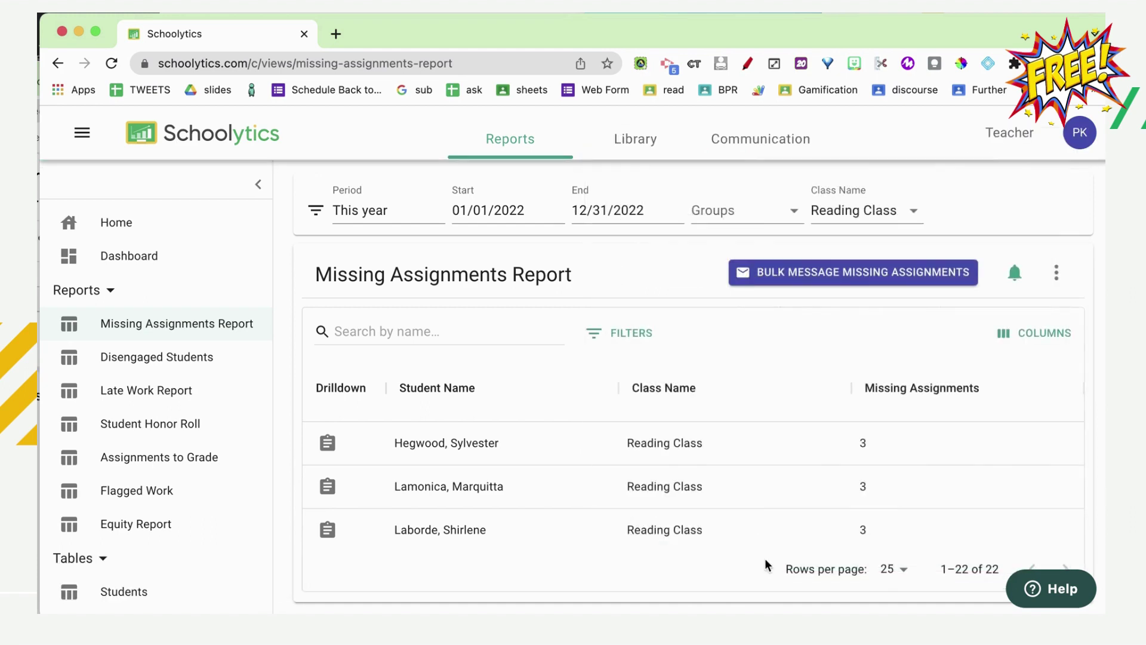
Load classroom.google.com in a new tab and open the Reading Class stream.
left_click(335, 36)
type("clas")
key("Return")
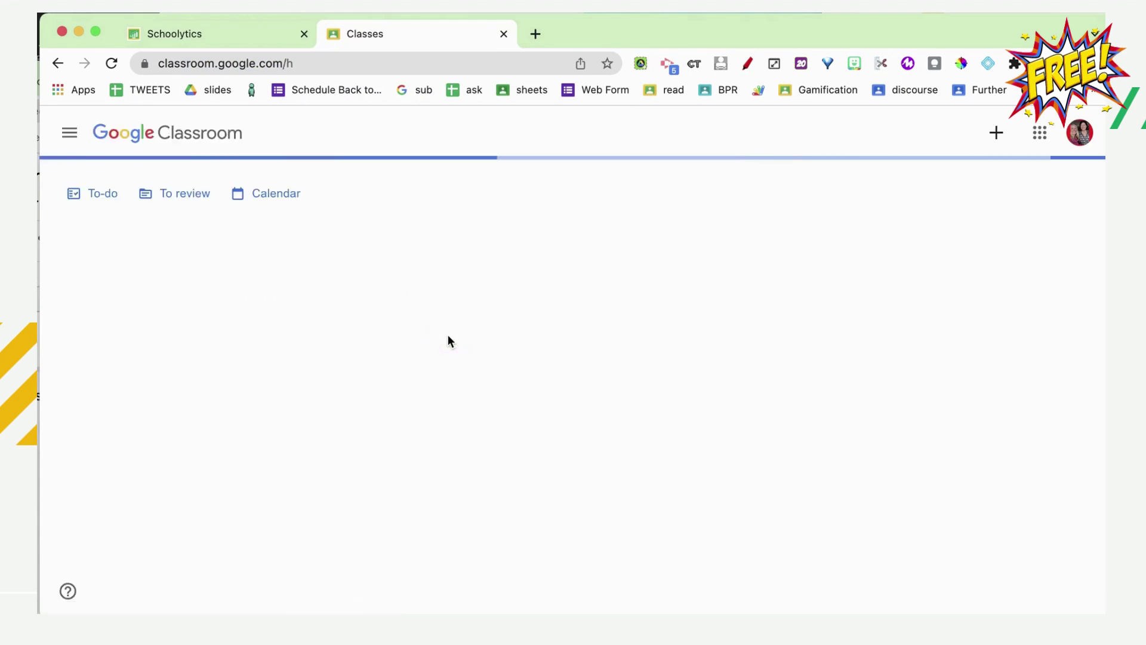
left_click(676, 91)
left_click(71, 429)
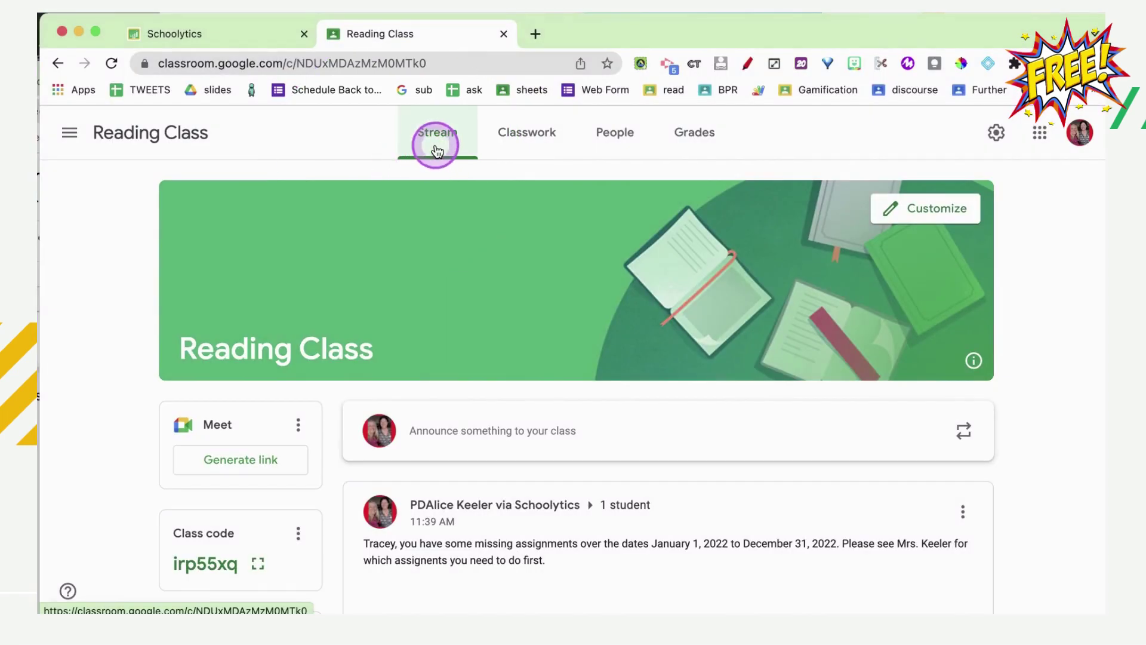
Scroll to the posted announcement and review its personalized message paragraph.
scroll(544, 263, "down", 5)
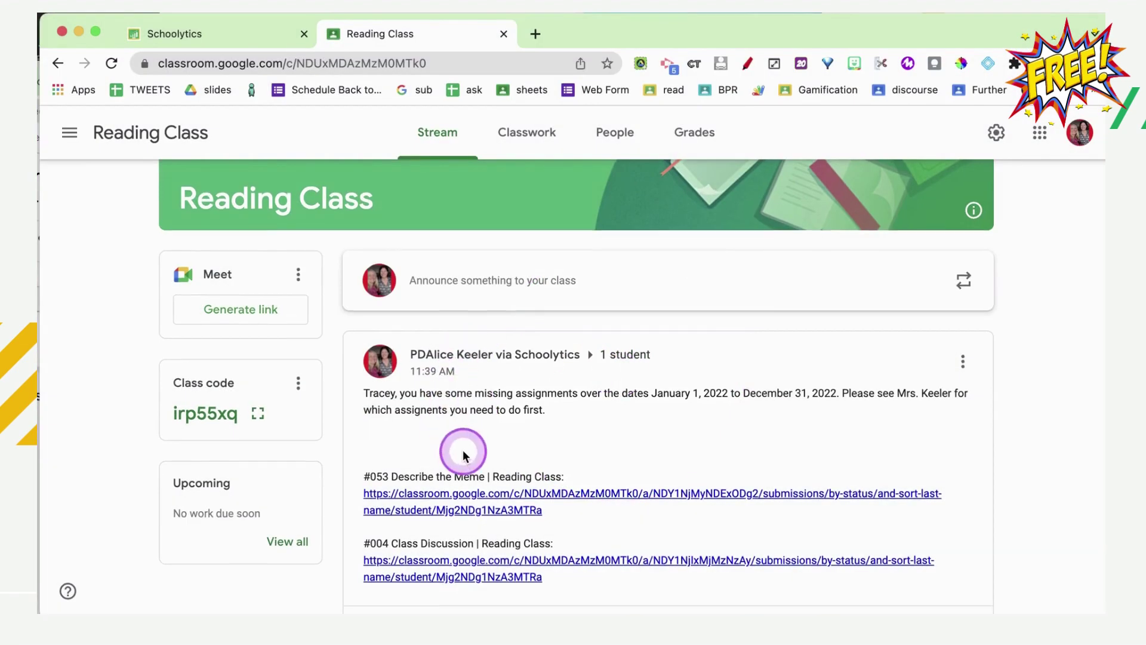
scroll(463, 454, "down", 1)
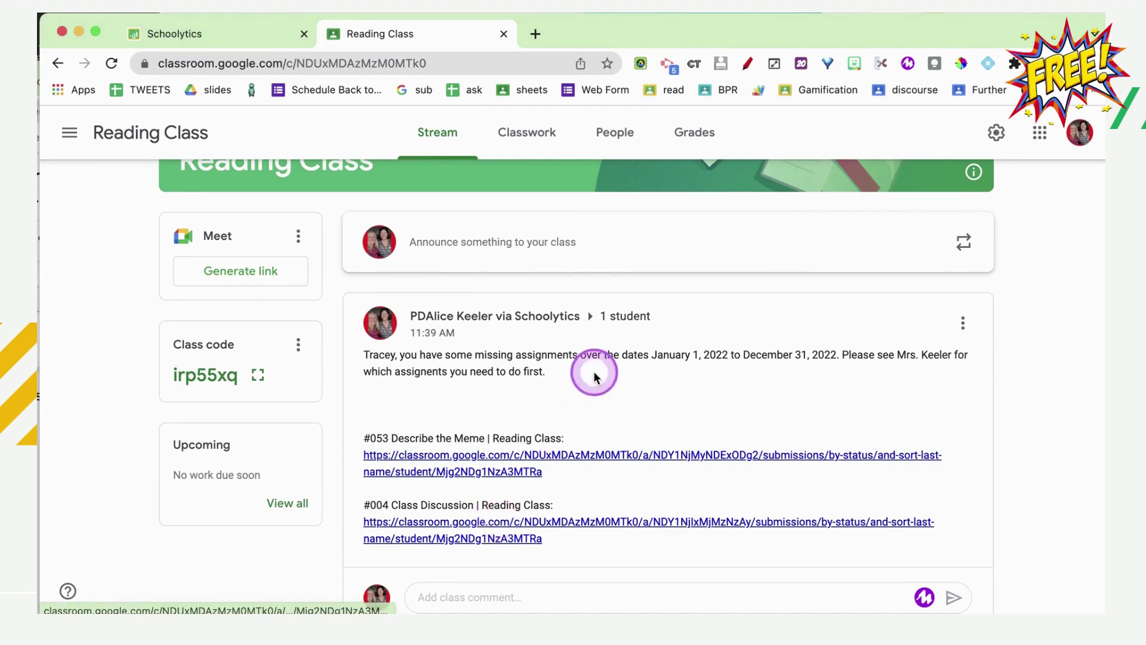
left_click_drag(593, 370, 381, 353)
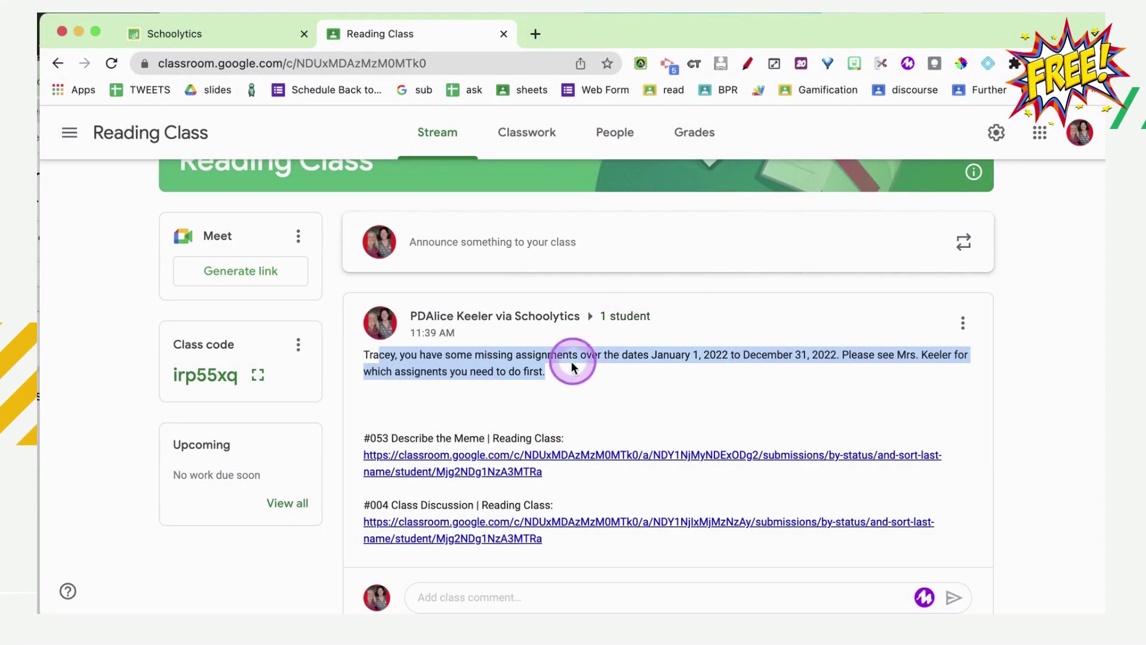
left_click(576, 376)
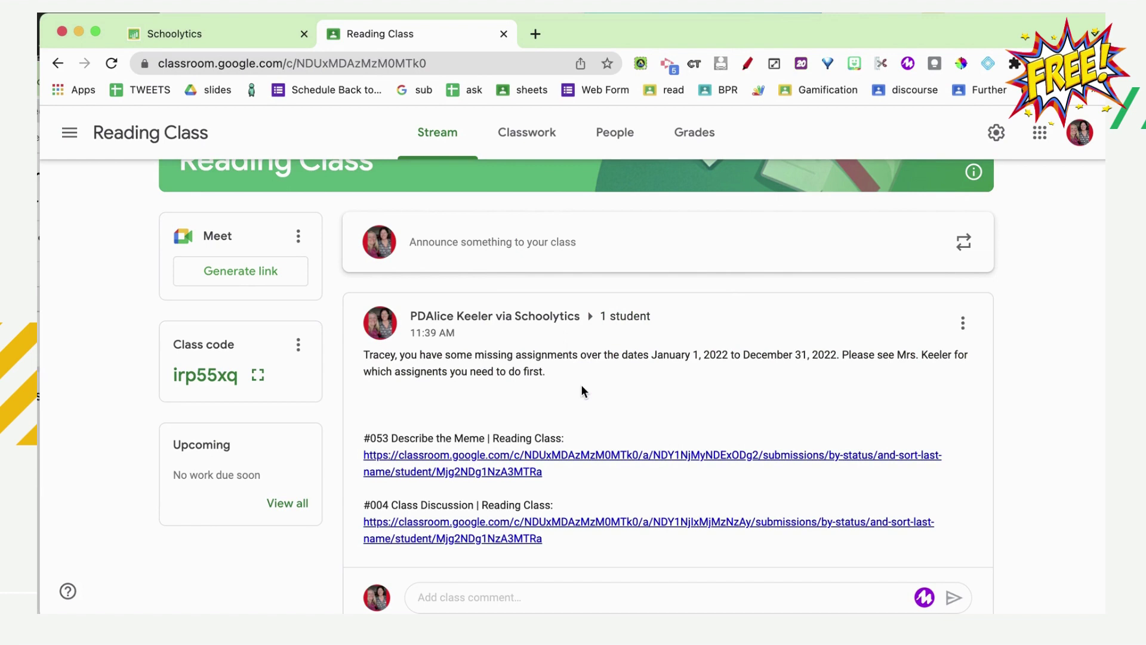
Comment on the announcement asking the student how you can help them catch up, then return to Schoolytics.
scroll(582, 389, "down", 2)
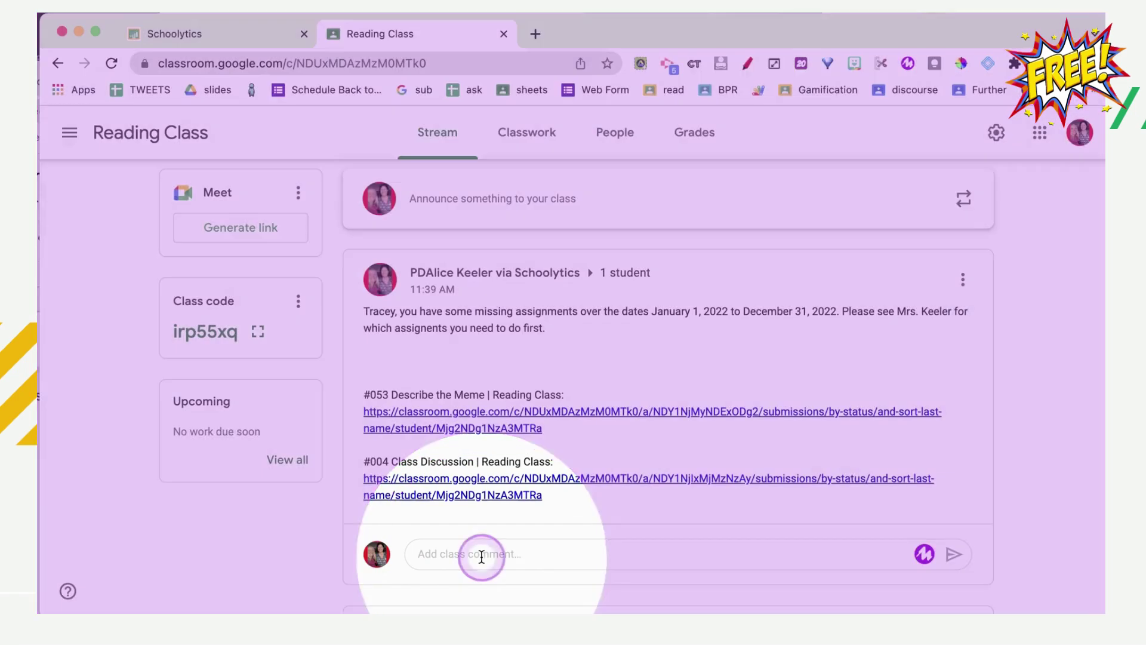
left_click(479, 555)
type("H")
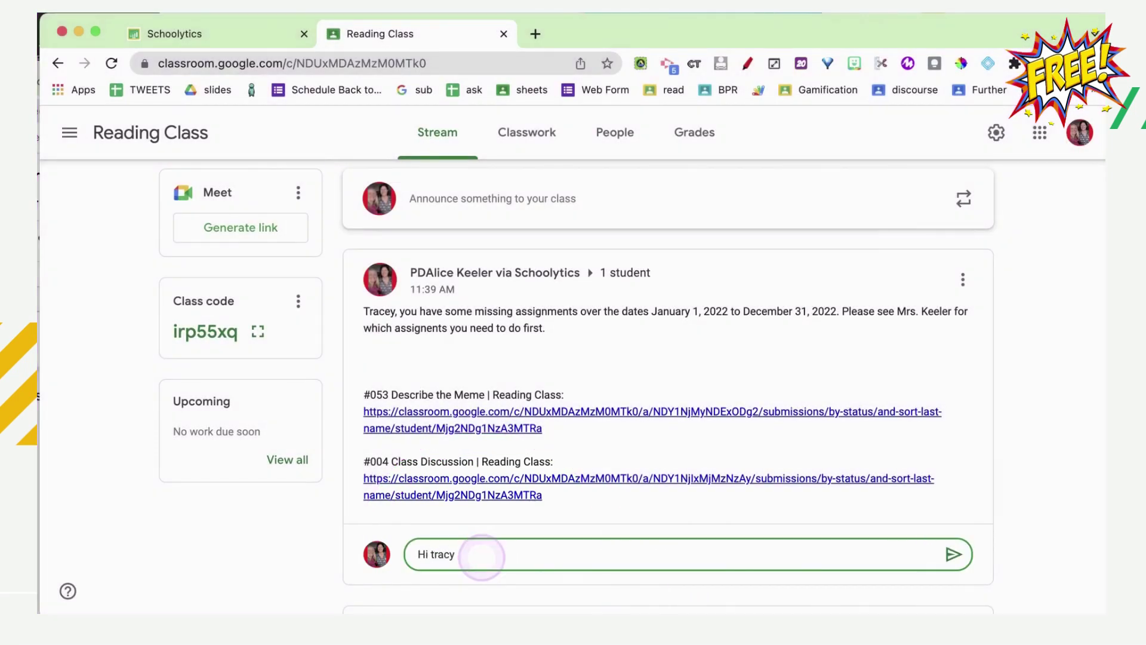
type("i tracey, how can I help you get caught up?")
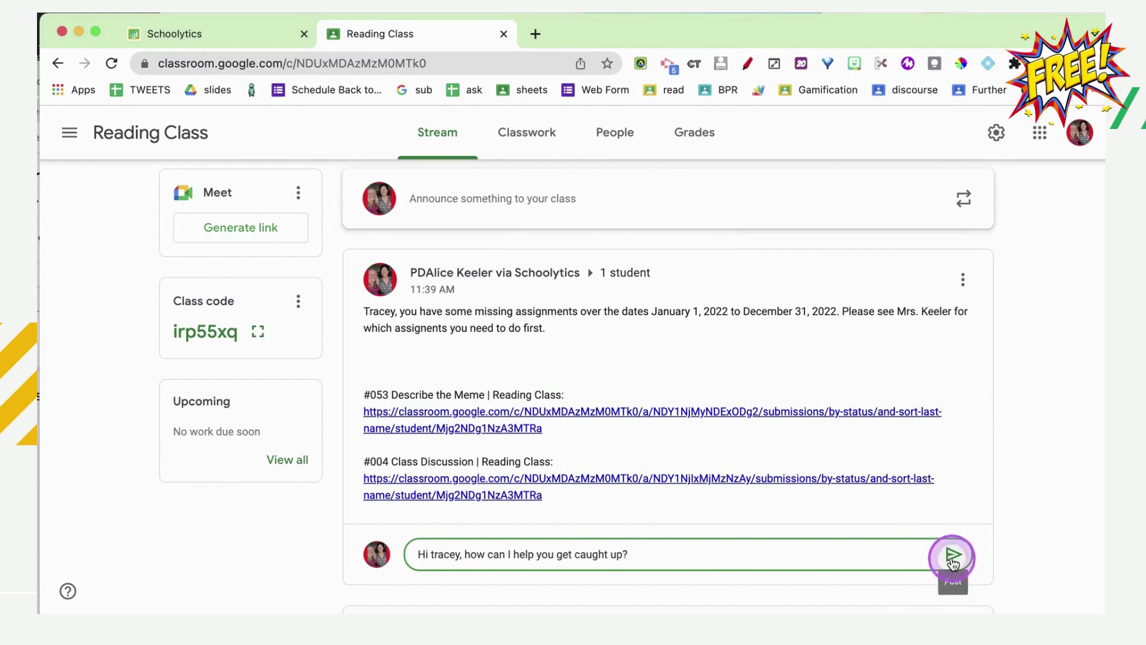
left_click(953, 554)
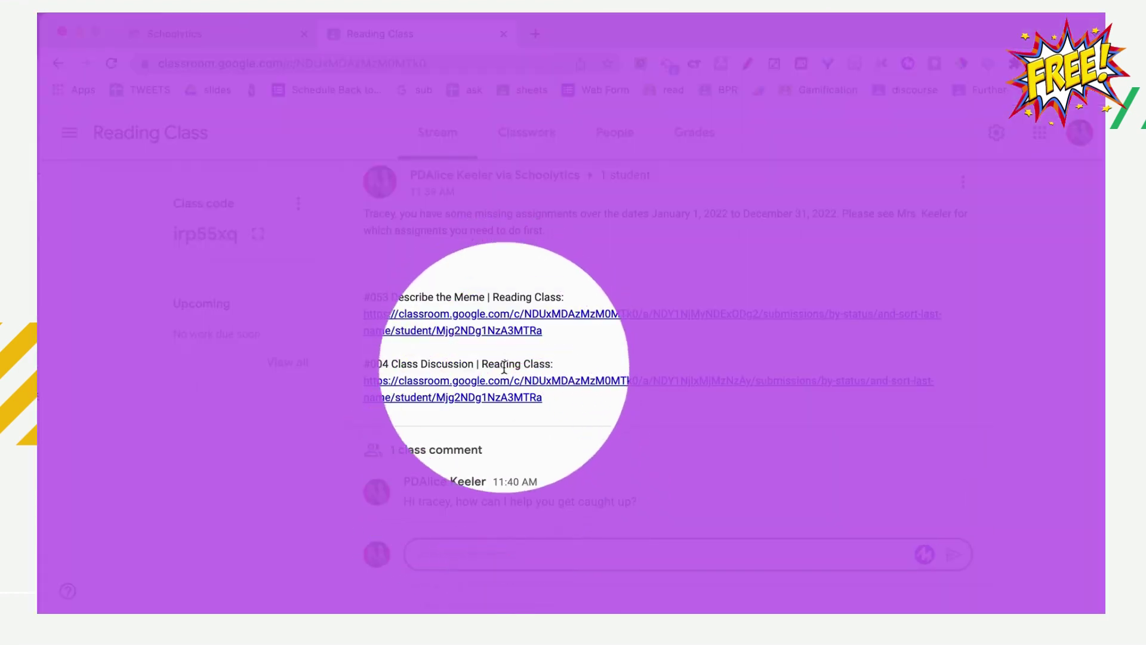
left_click(505, 393)
left_click(216, 43)
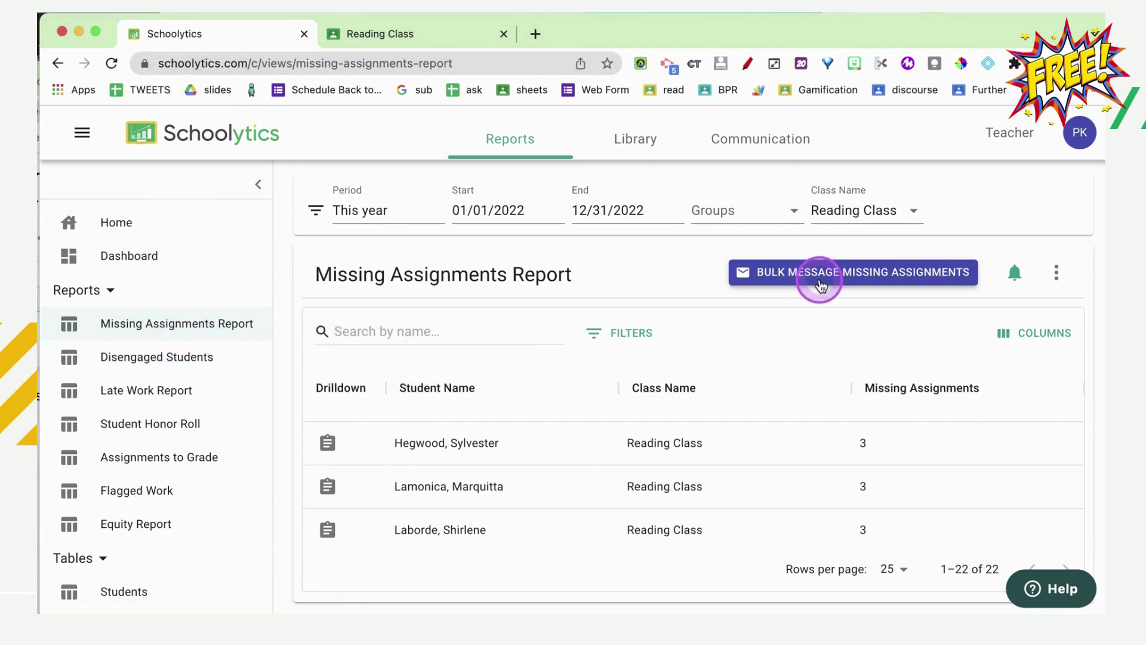
Return to the Reading Class stream and show which student the announcement targets.
left_click(419, 35)
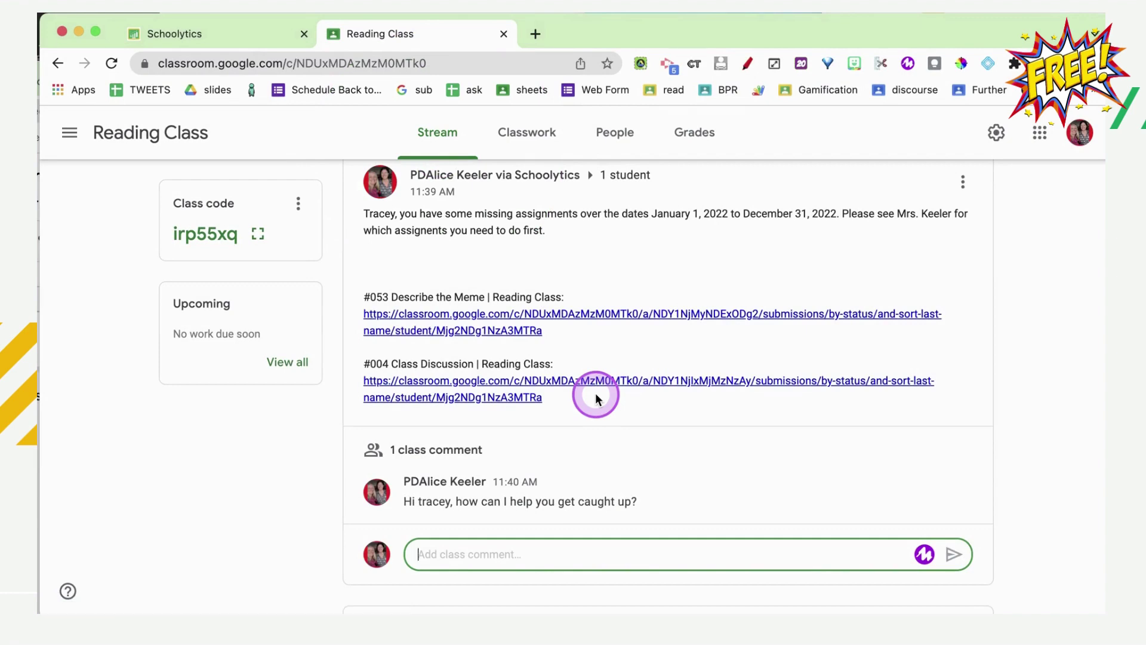
scroll(596, 396, "down", 1)
scroll(596, 394, "down", 4)
left_click(623, 338)
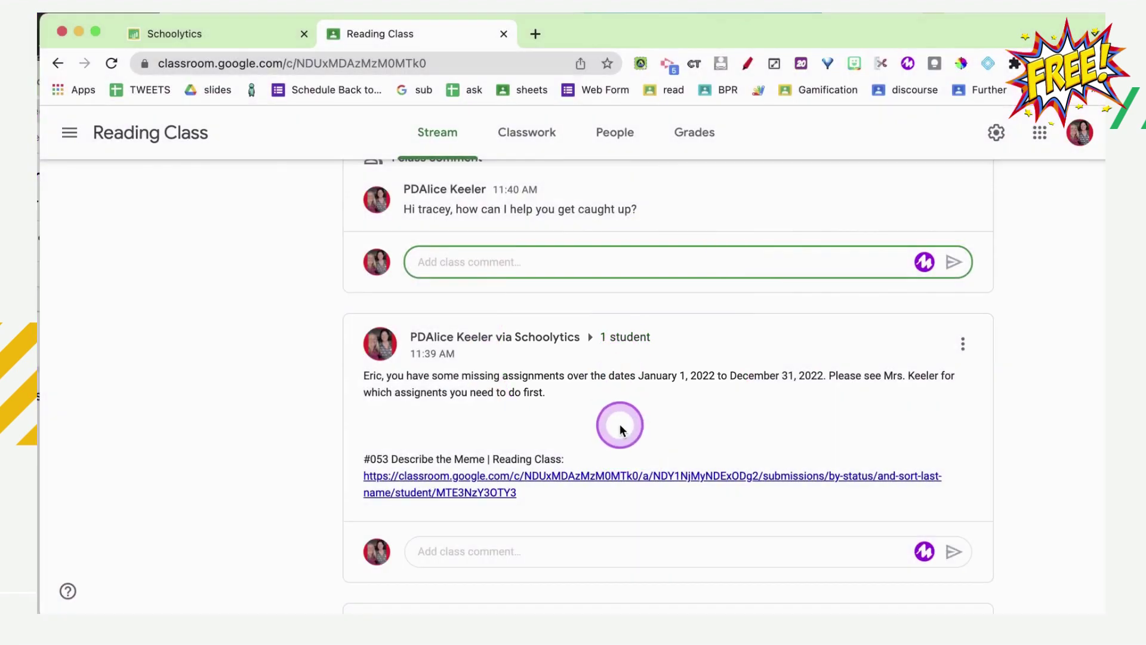
Scroll through the other students' personalized announcements and start a comment on the next one.
scroll(621, 424, "down", 3)
scroll(622, 430, "down", 5)
scroll(621, 430, "down", 1)
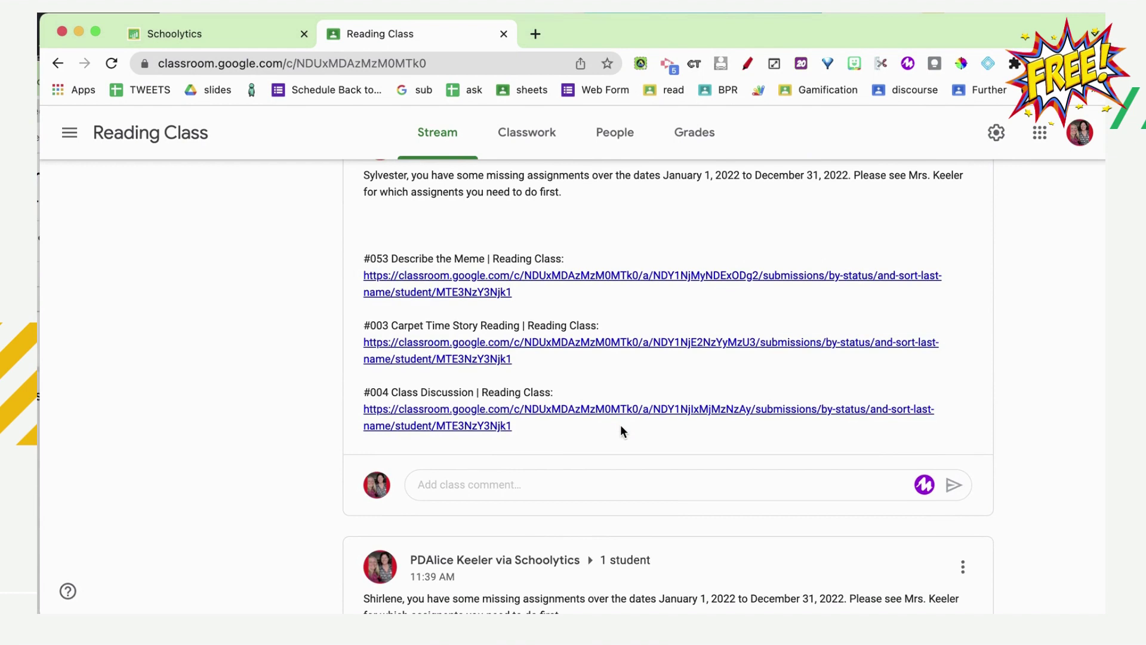
scroll(621, 425, "up", 1)
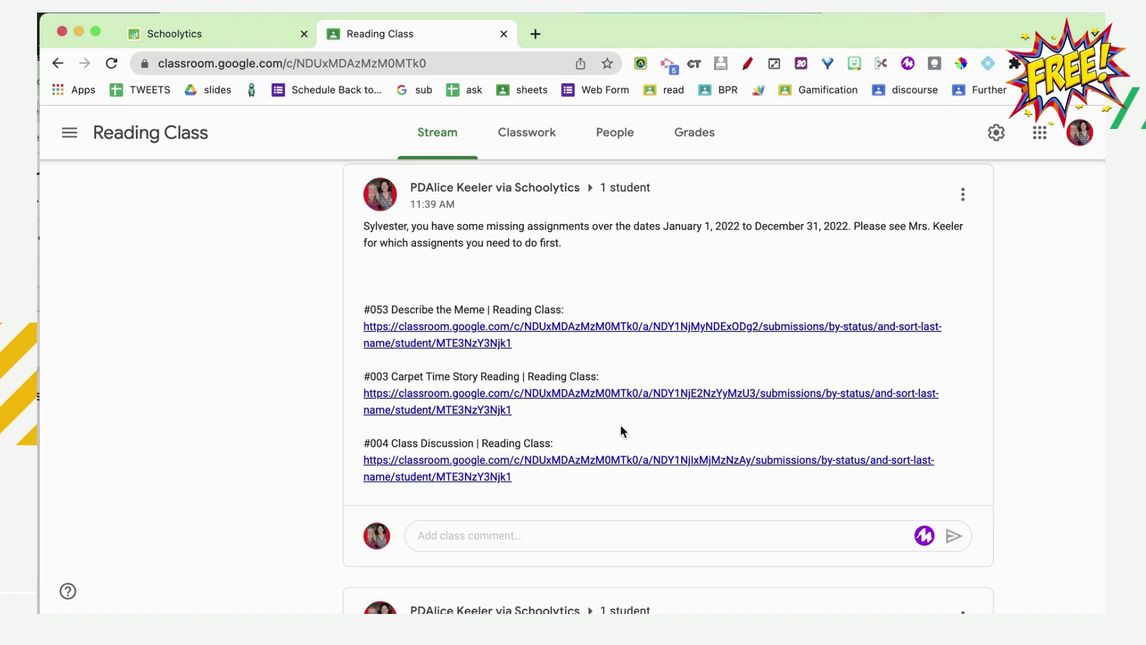
scroll(621, 426, "down", 5)
left_click(563, 493)
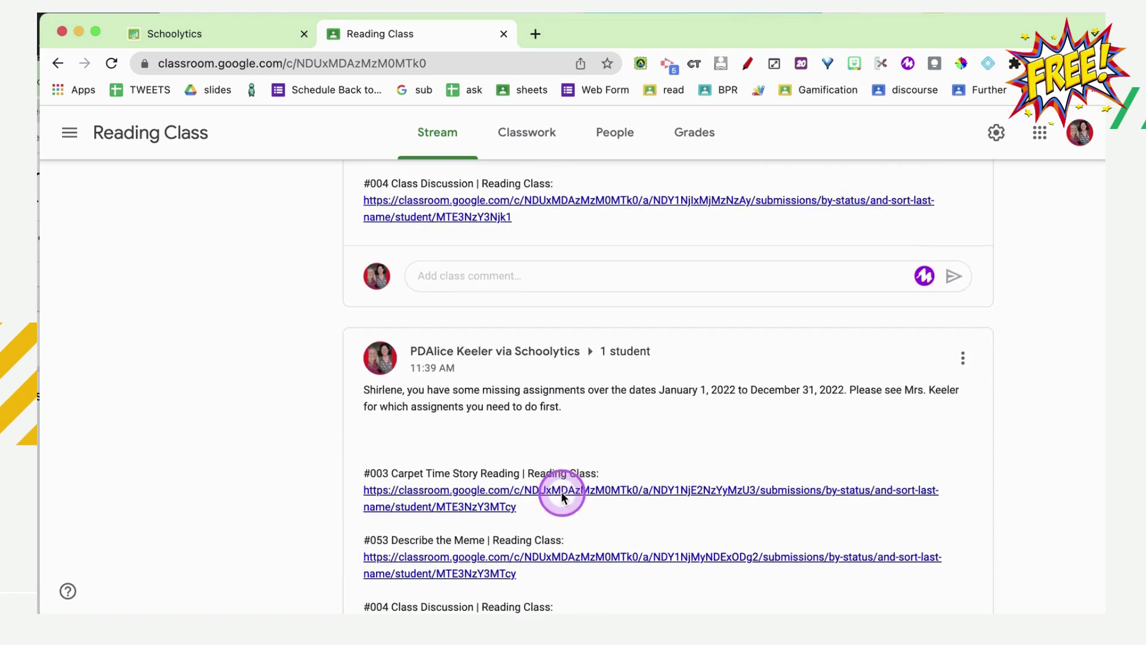
scroll(562, 493, "down", 2)
left_click(468, 569)
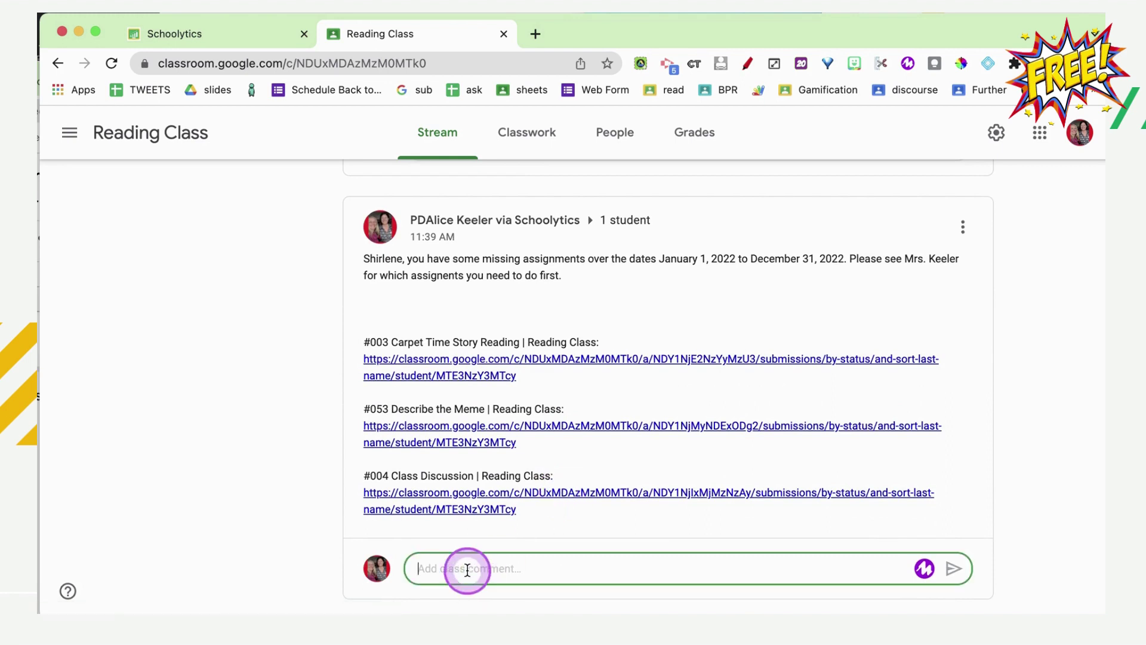